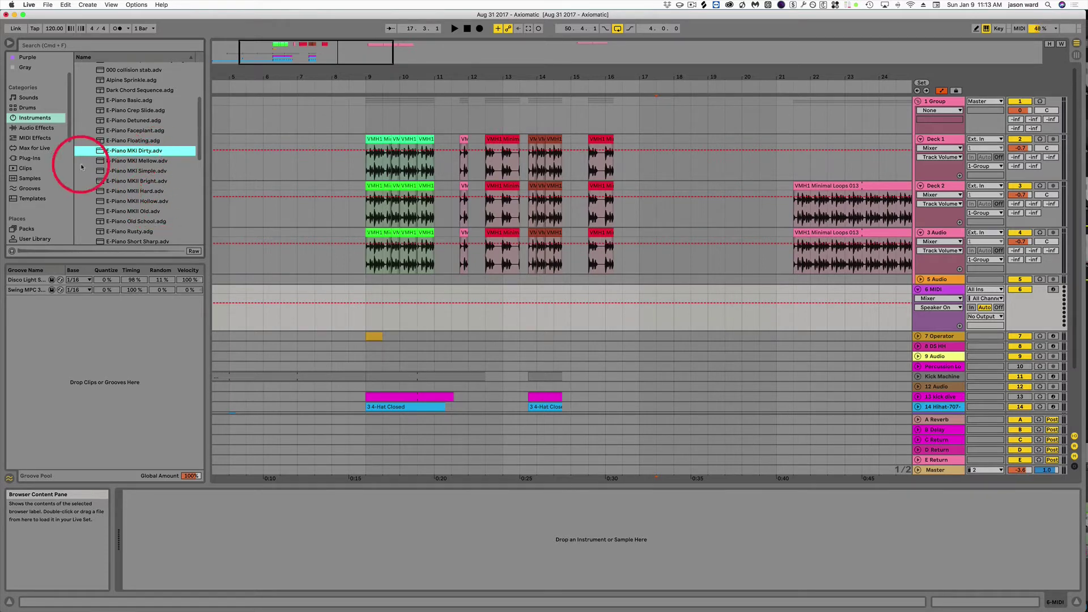
scroll(134, 160, down, 2)
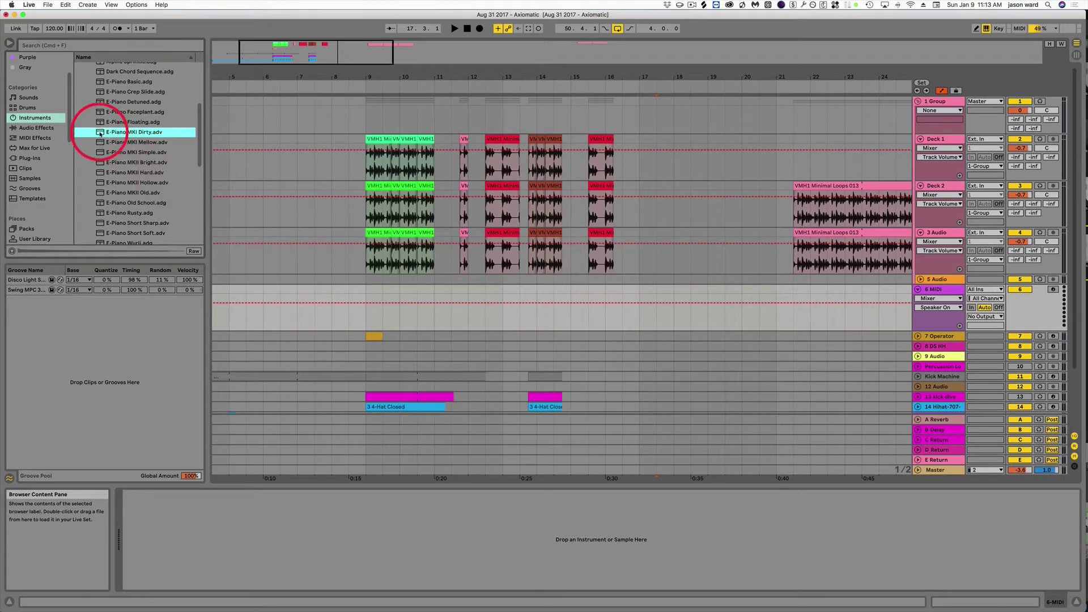
- Load the E-Piano MKI Dirty preset onto the MIDI track and group it into an Instrument Rack
mouse_move(101, 133)
mouse_down()
mouse_move(199, 525)
mouse_move(189, 527)
mouse_move(212, 497)
mouse_up()
key(super)
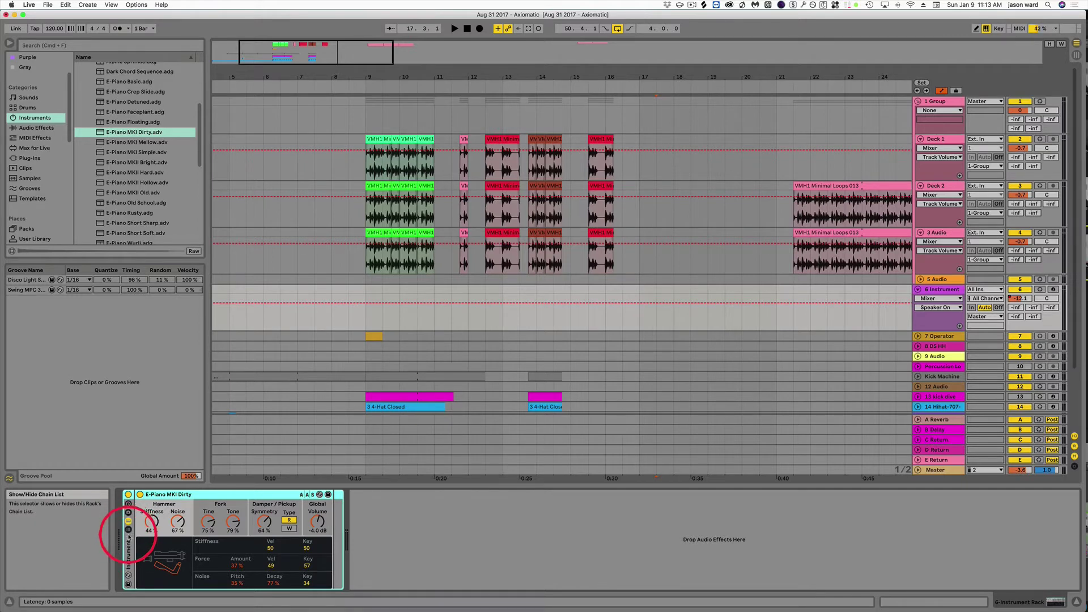
- Show the chain list and add E-Piano MKI Mellow and MKI Simple as chains
click(129, 530)
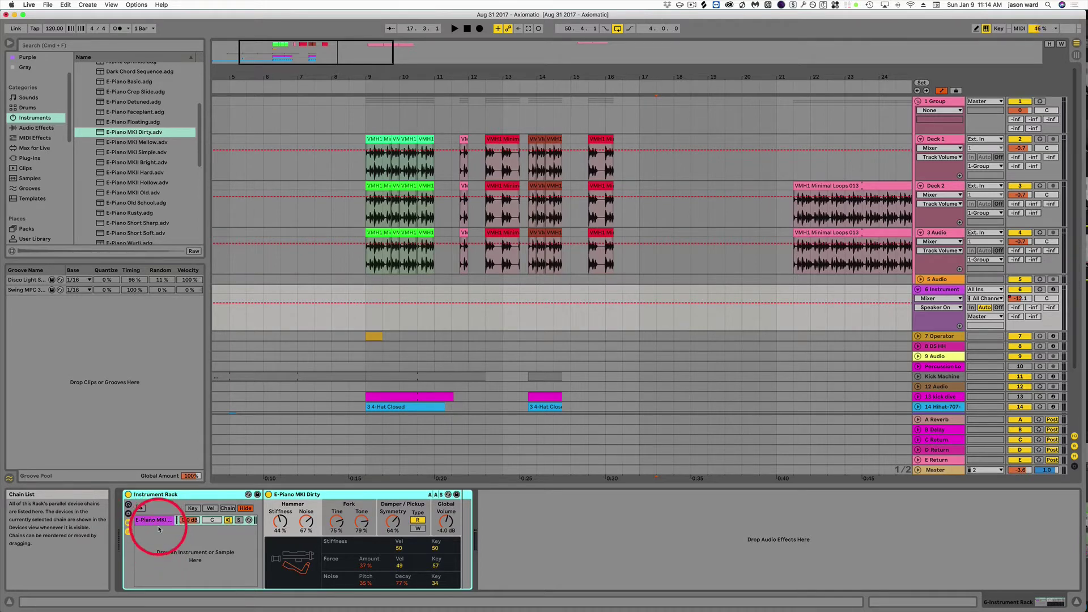
click(128, 142)
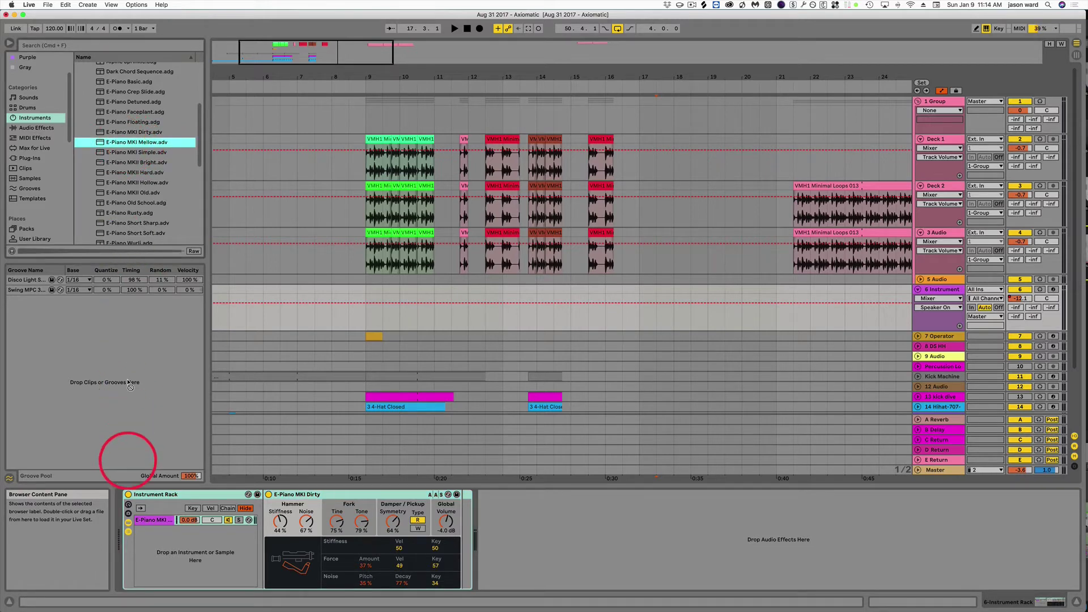
drag(123, 143, 149, 531)
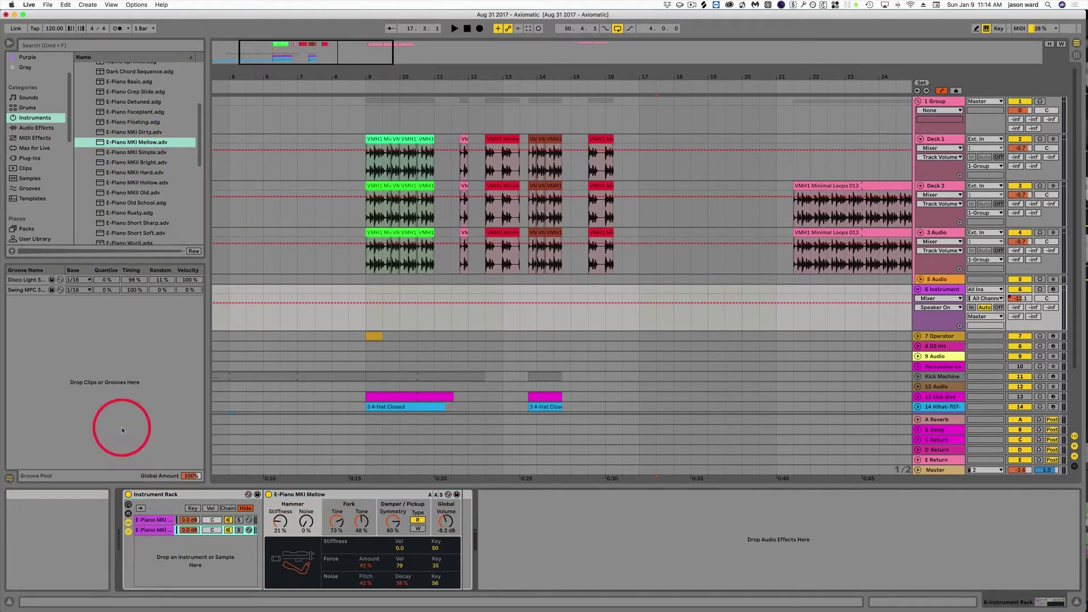
click(102, 153)
drag(102, 153, 174, 542)
- Add E-Piano MKII Bright and MKII Hard as chains, then clear the chain selection
click(110, 163)
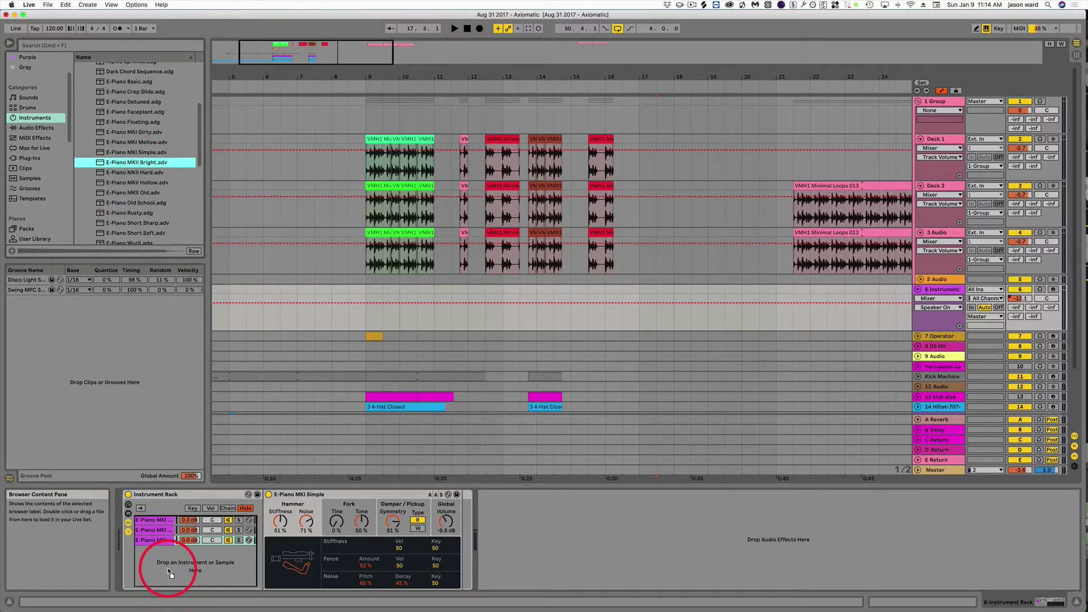
drag(100, 162, 170, 567)
click(122, 173)
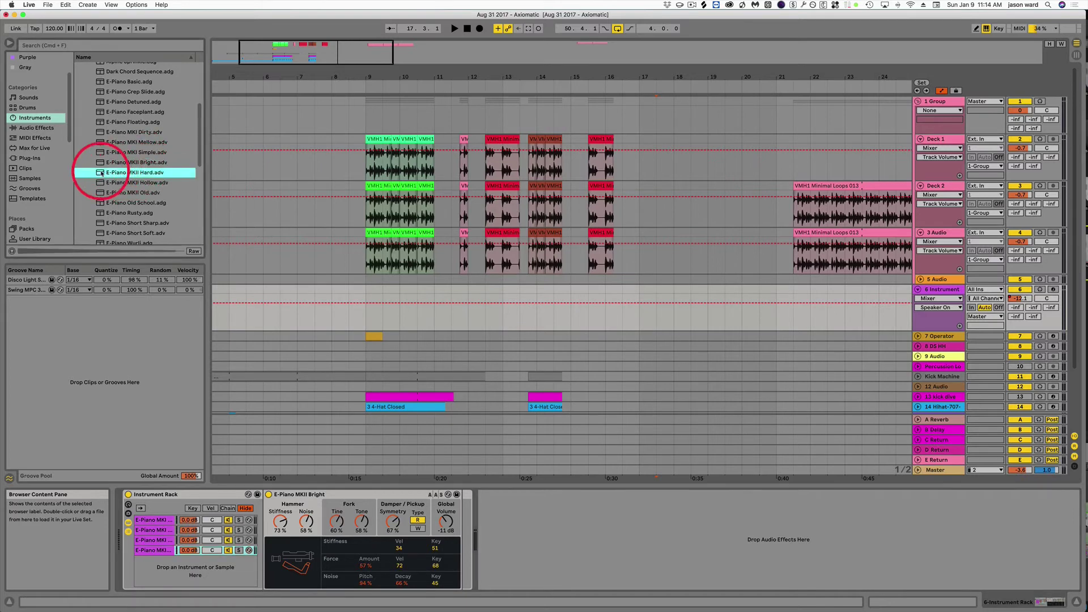
drag(121, 173, 159, 571)
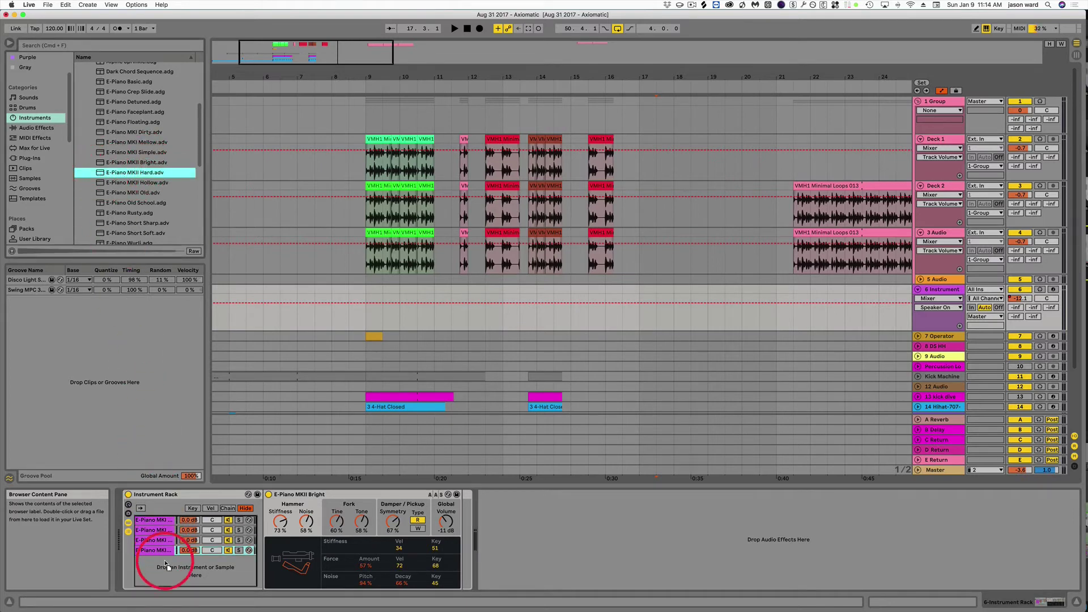
click(157, 521)
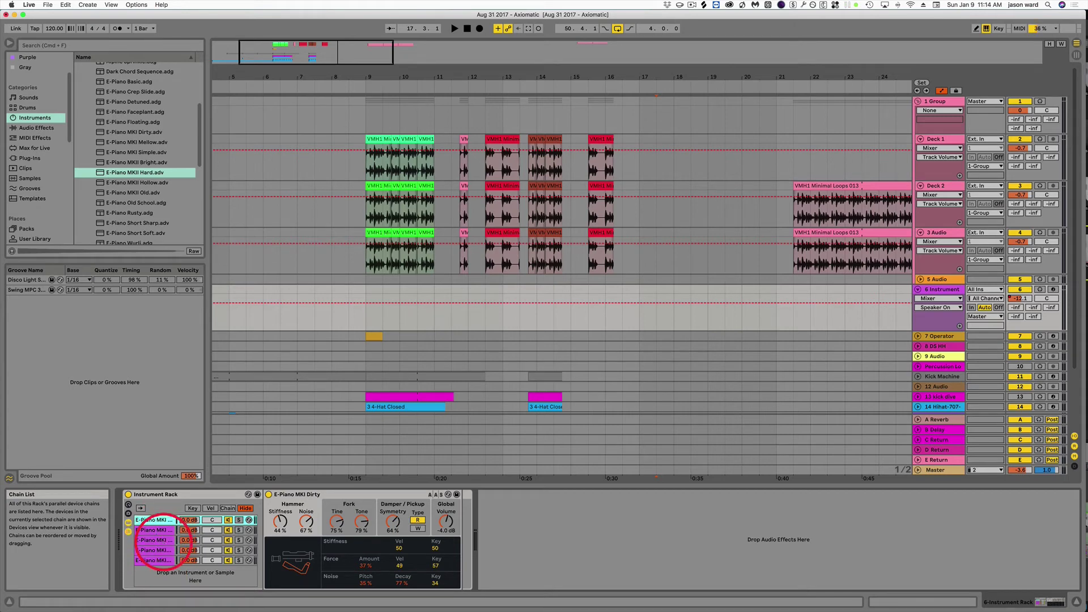
click(144, 577)
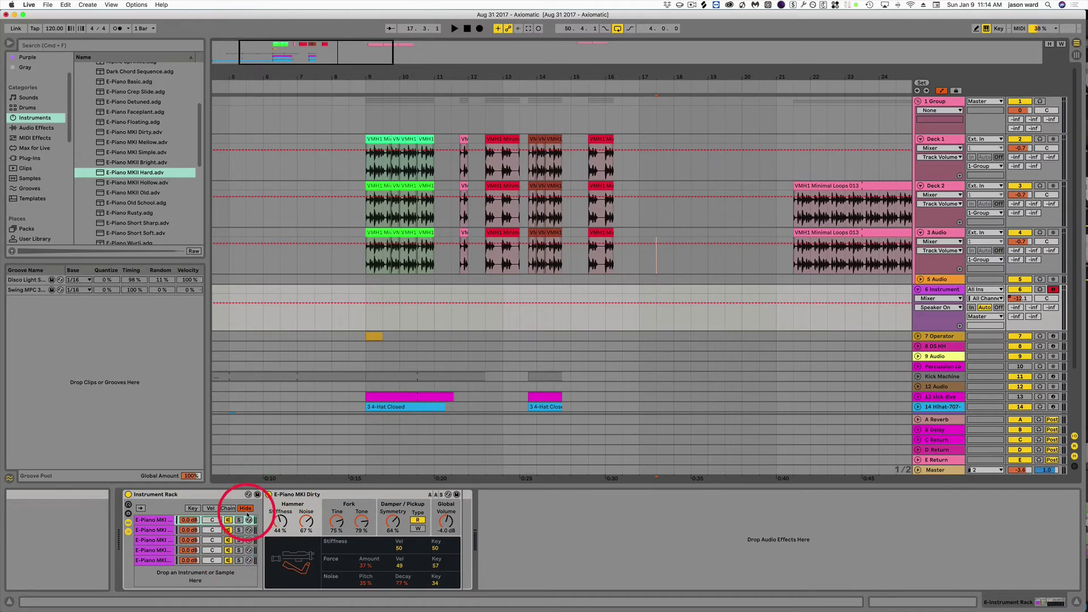
- Show the chain-select zone editor and stretch all five chains' zones to 127
click(229, 509)
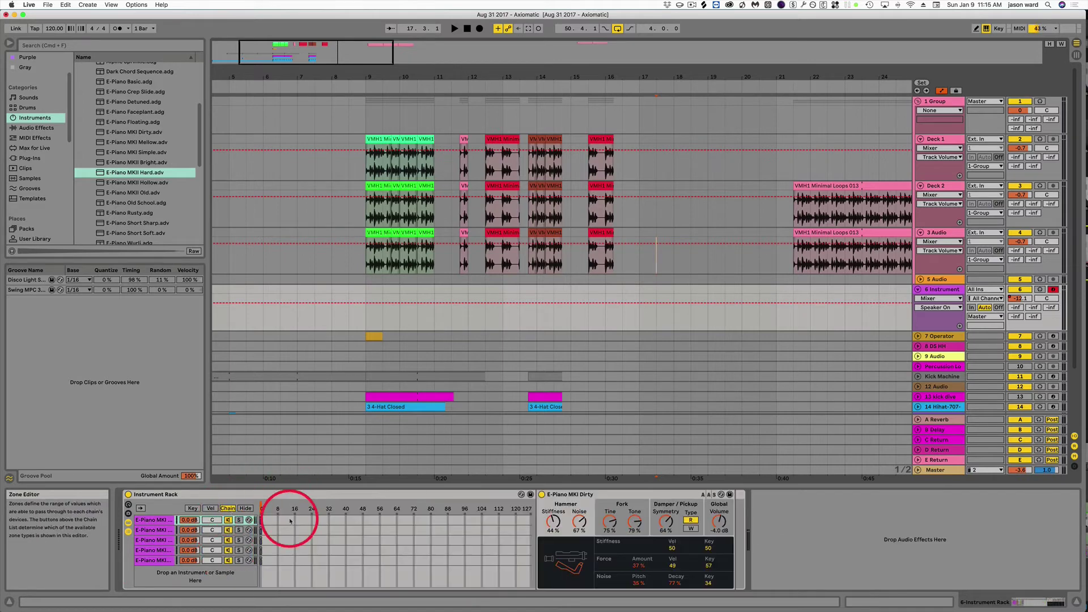
click(159, 521)
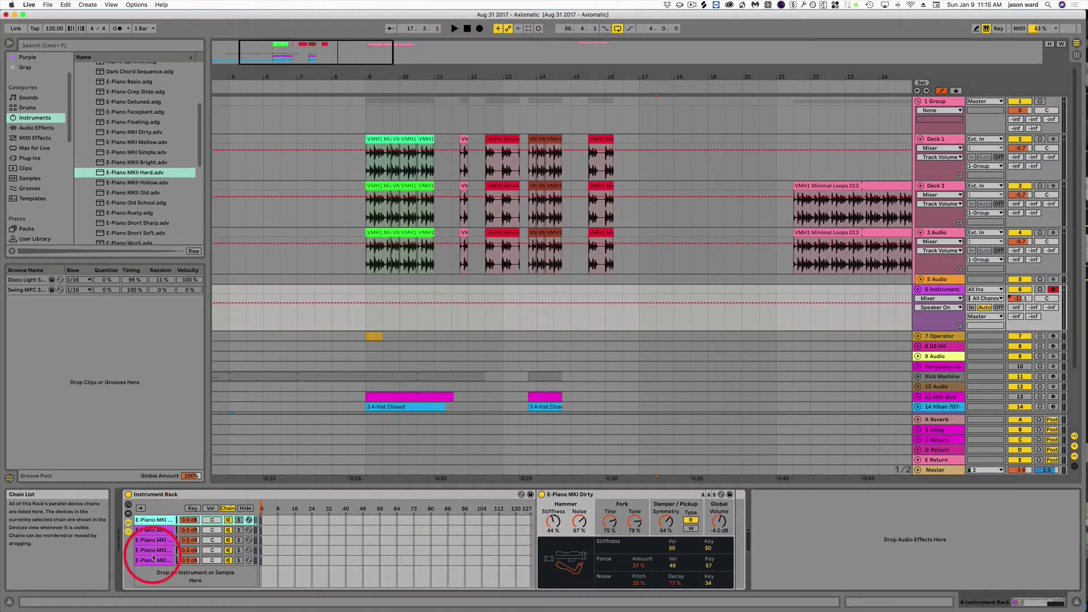
shift+click(153, 560)
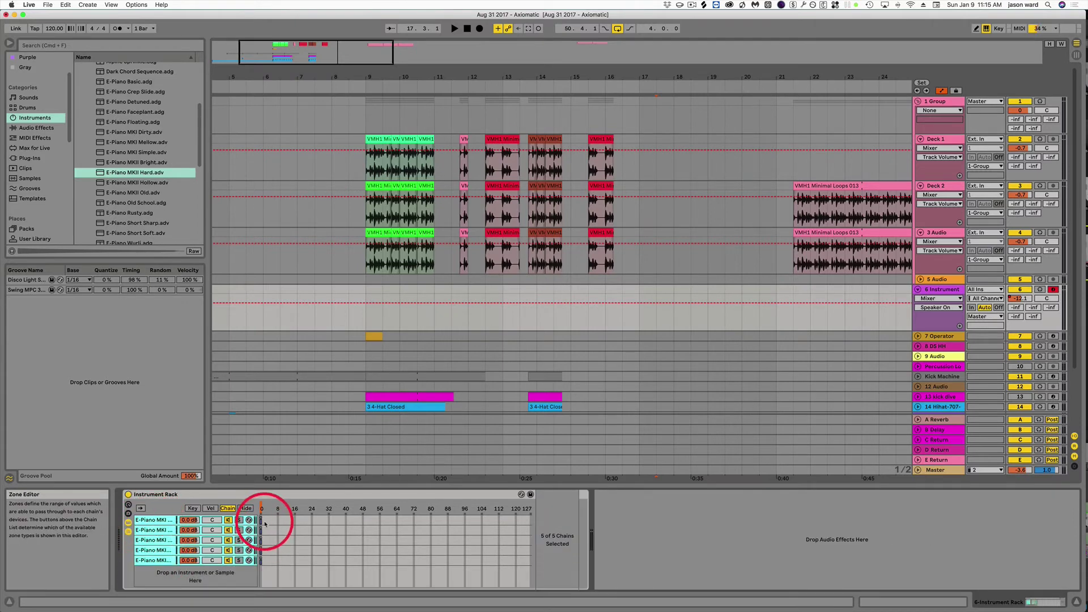
drag(263, 529, 526, 529)
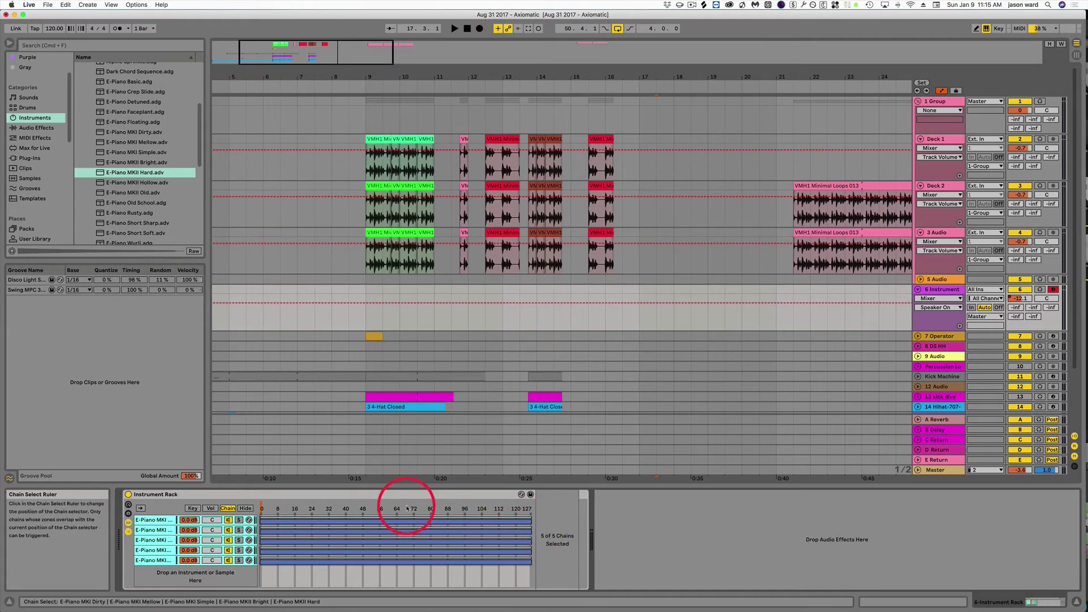
- Apply Distribute Ranges Equally to the five chain-select zones from the Chain Select Ruler
right_click(409, 509)
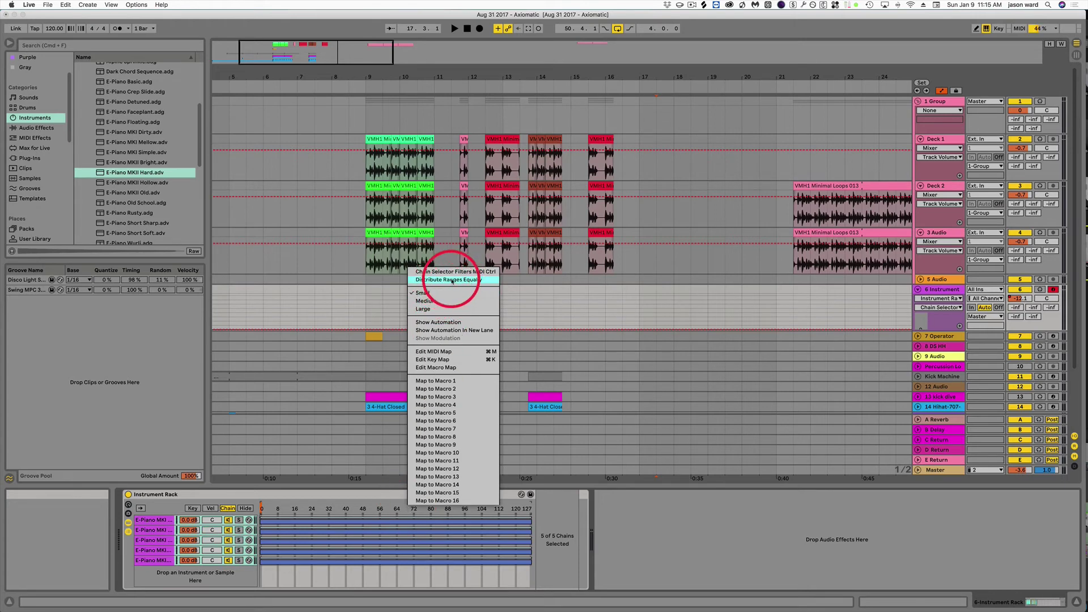
click(453, 281)
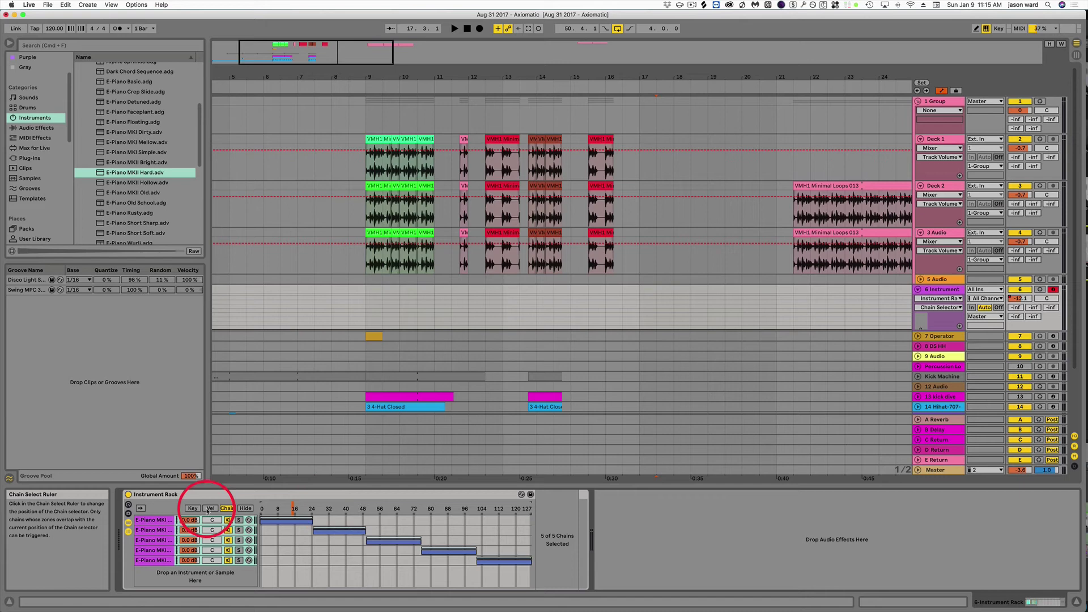
- Show the macro controls and map the Chain Select Ruler to Macro 1
click(129, 505)
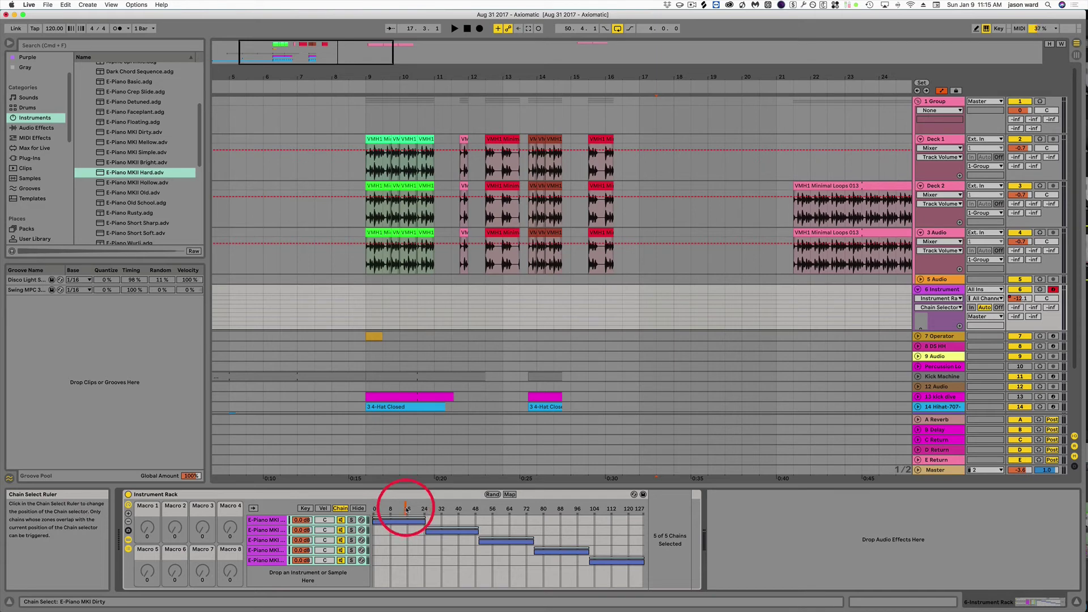
right_click(407, 511)
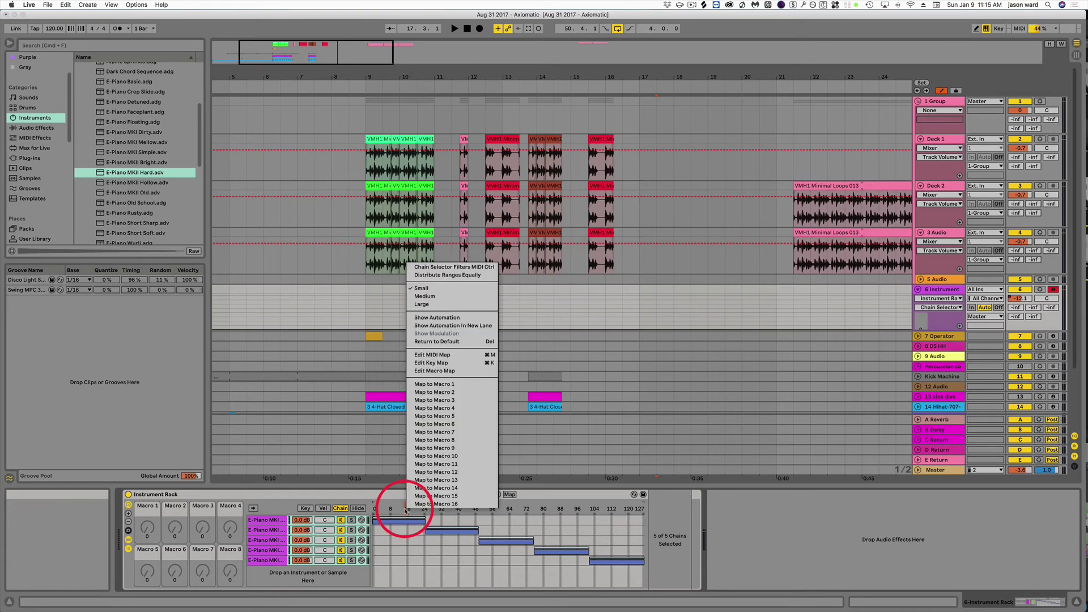
click(454, 386)
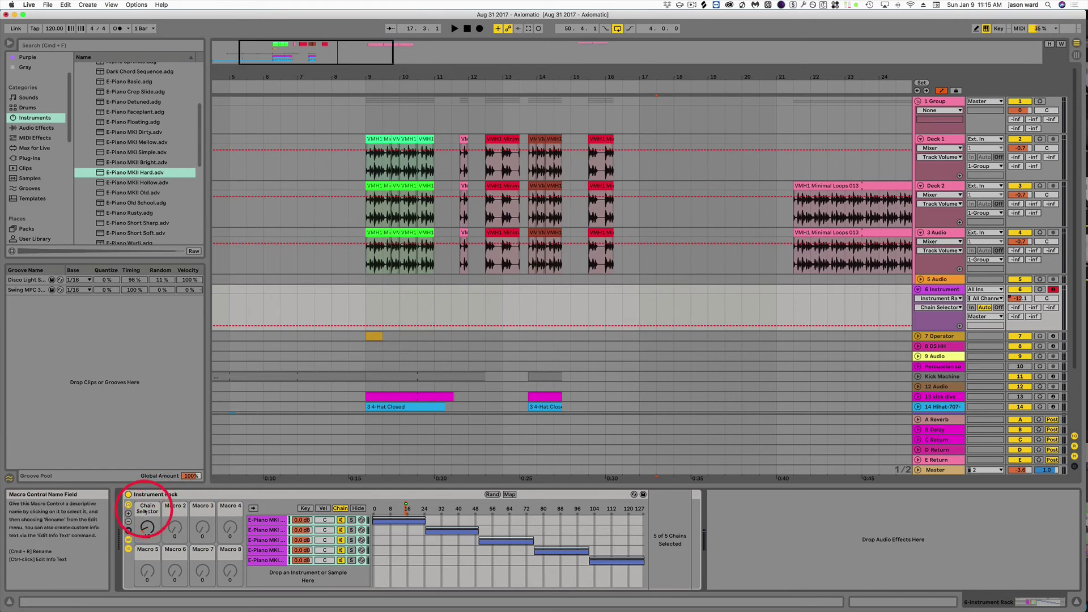
- Sweep the Chain Selector through MKI Simple, MKII Bright and MKI Mellow, ending on MKII Hard
mouse_move(148, 527)
mouse_down()
mouse_move(148, 493)
mouse_move(147, 545)
mouse_up()
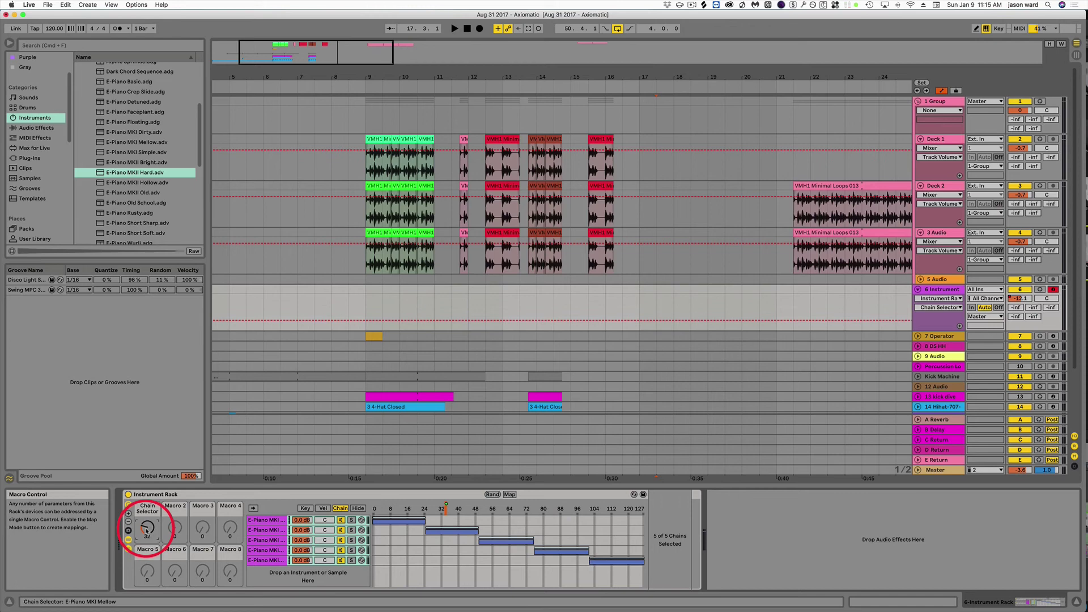
mouse_move(147, 527)
mouse_down()
mouse_move(147, 506)
mouse_move(148, 553)
mouse_up()
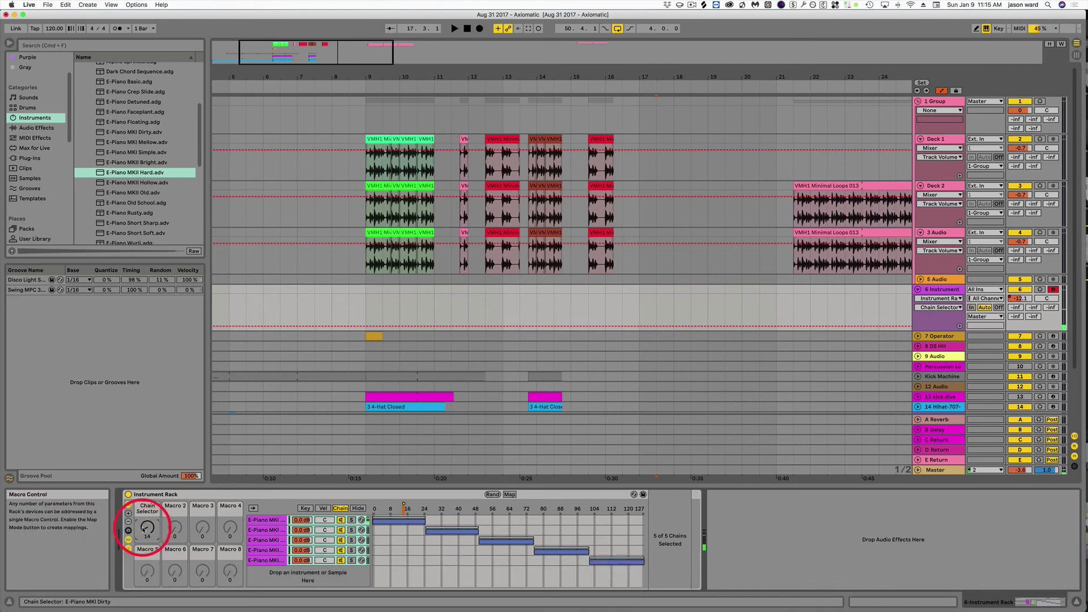
drag(147, 528, 148, 525)
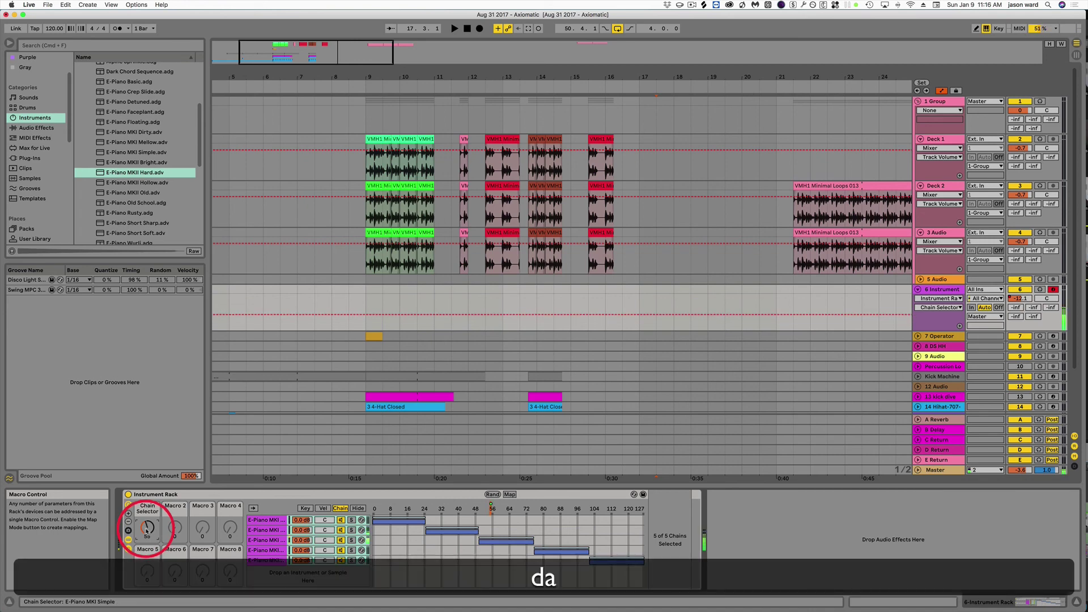
drag(147, 529, 147, 523)
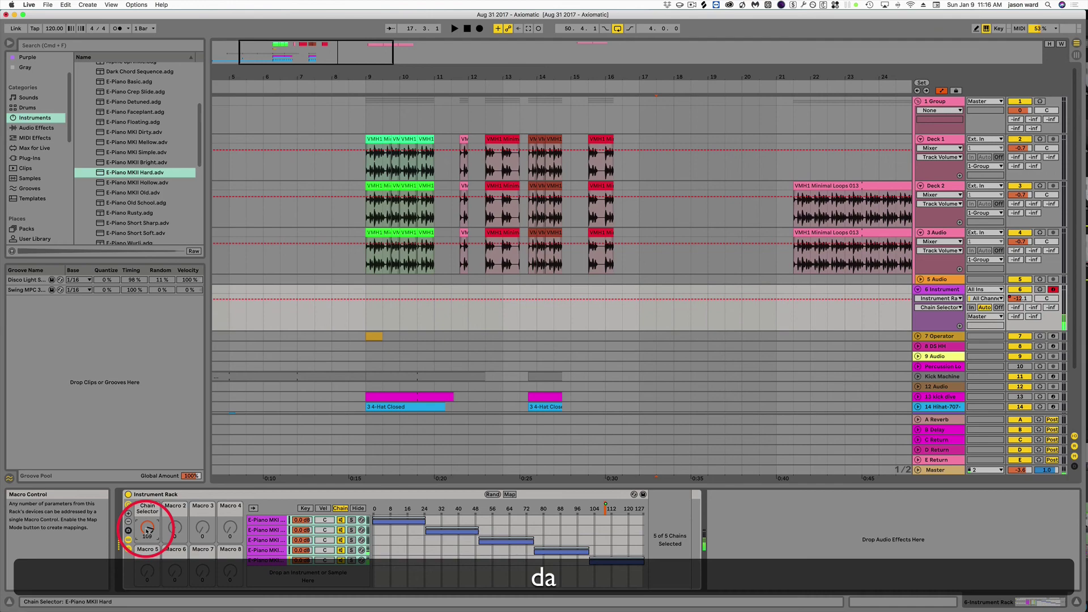